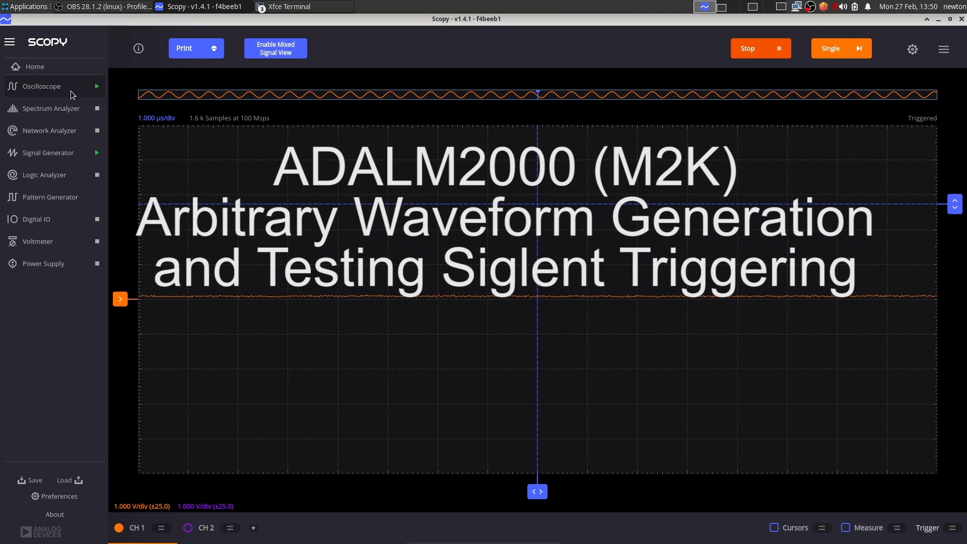
left_click(48, 156)
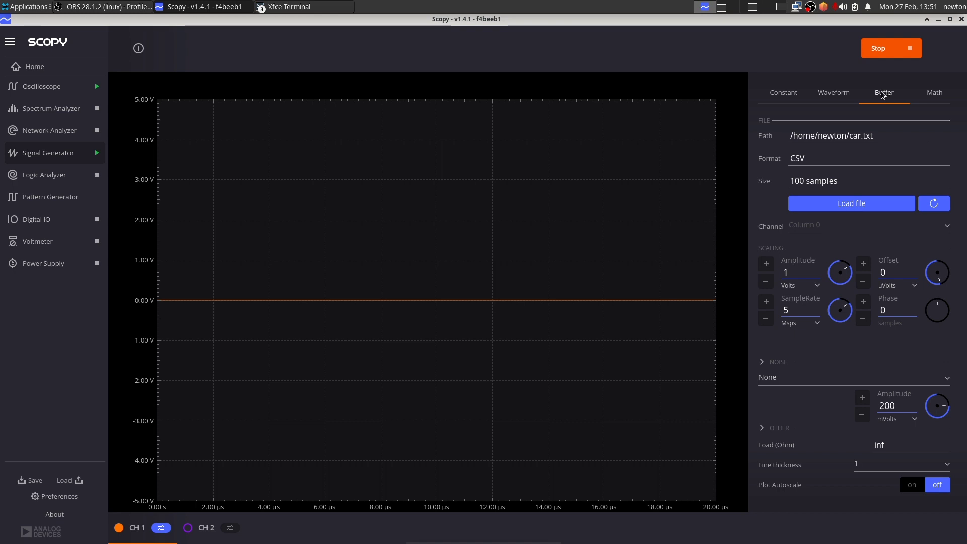
Load bar.csv as the channel 1 buffer waveform and view its output in the Oscilloscope
left_click(855, 206)
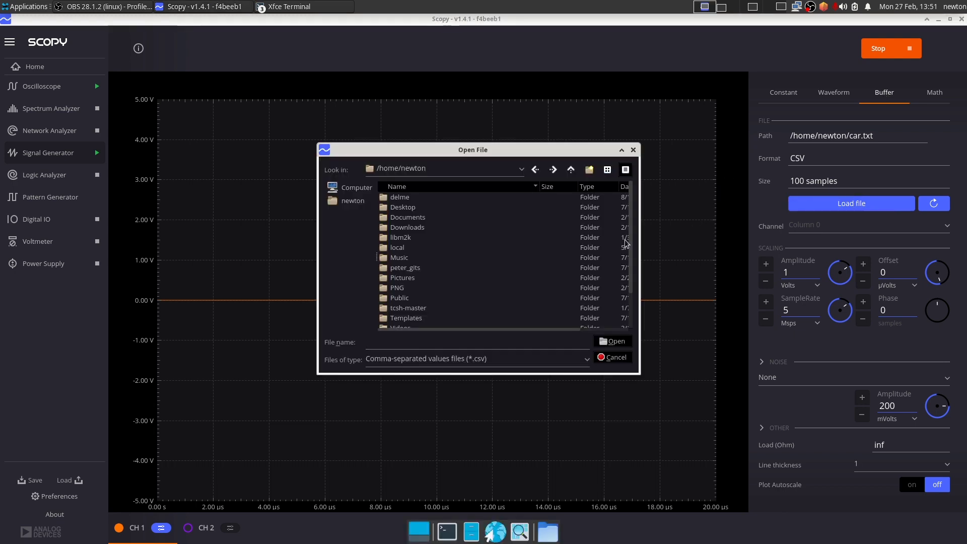
scroll(432, 278, "down", 2)
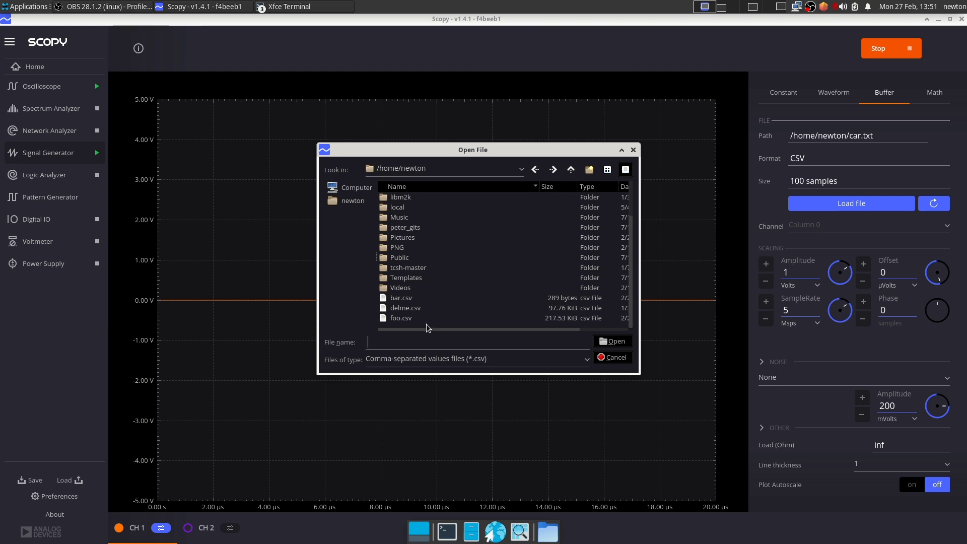
double_click(403, 299)
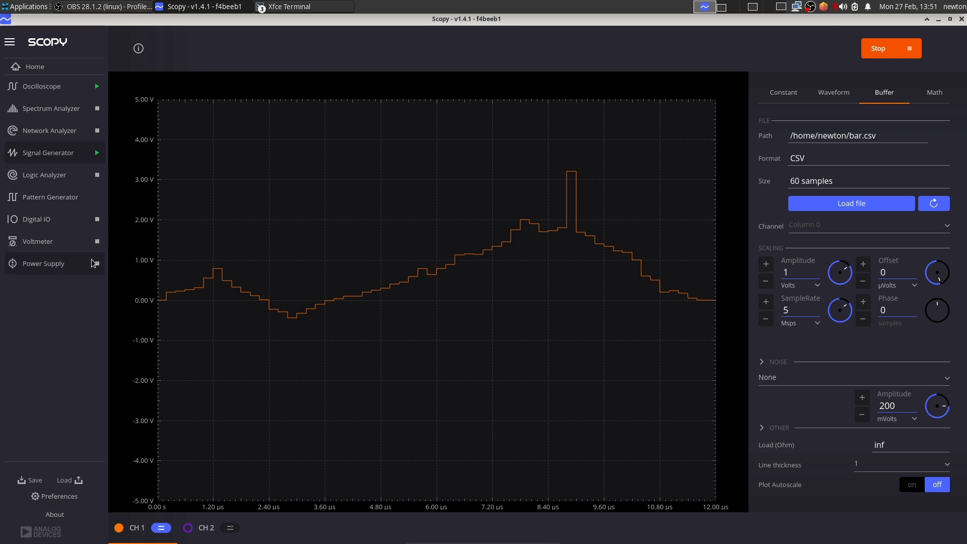
left_click(37, 91)
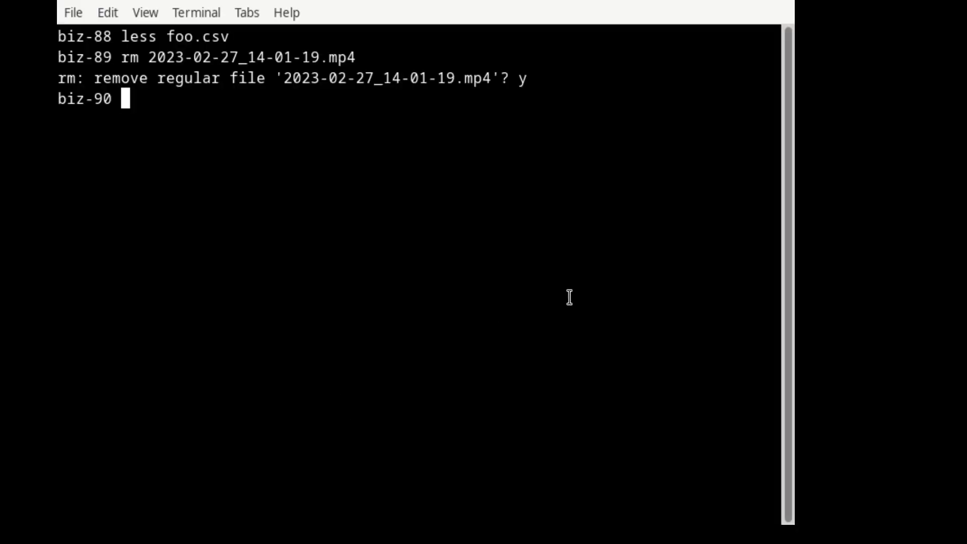
Page through foo.csv with less, search '/1.' for the first 1.000000 sample, then quit
type("less ")
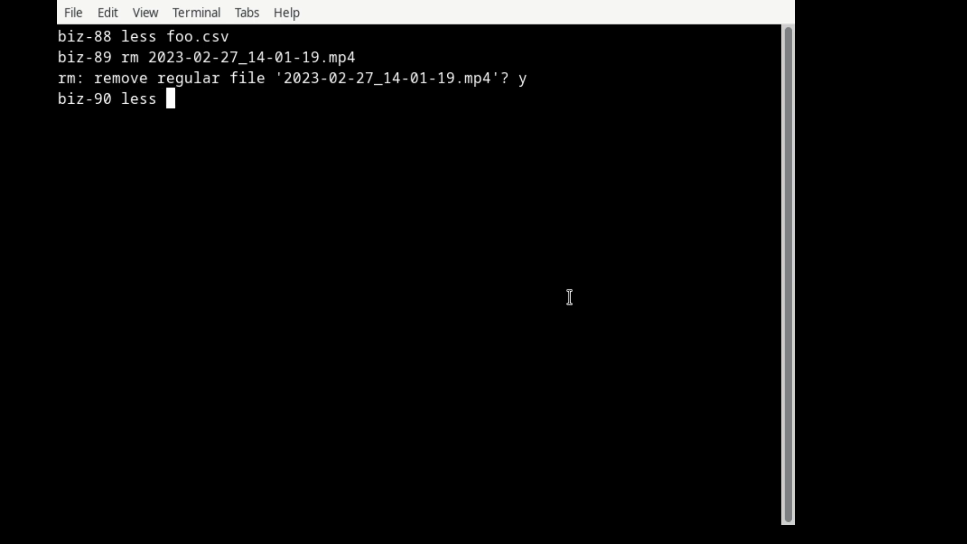
type("foo.csv")
key("Return")
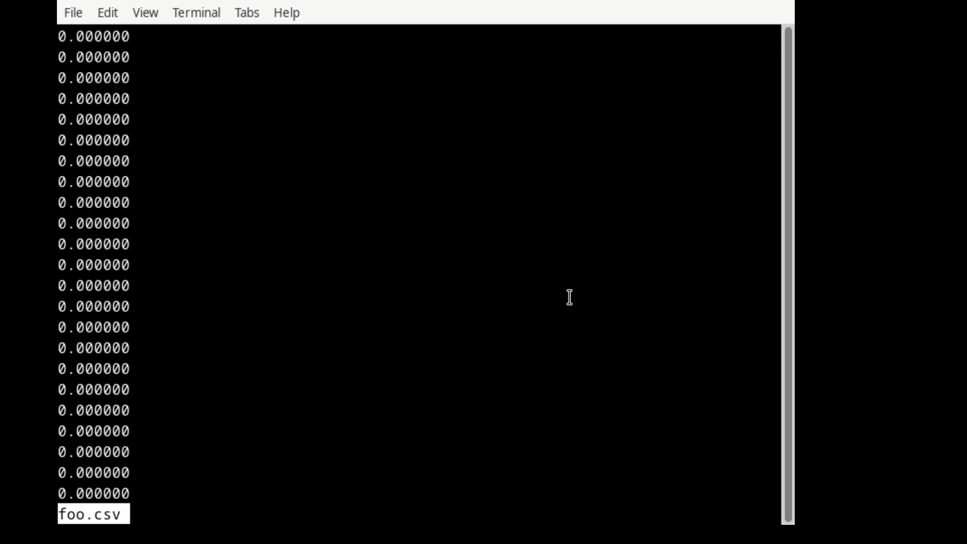
key("Down")
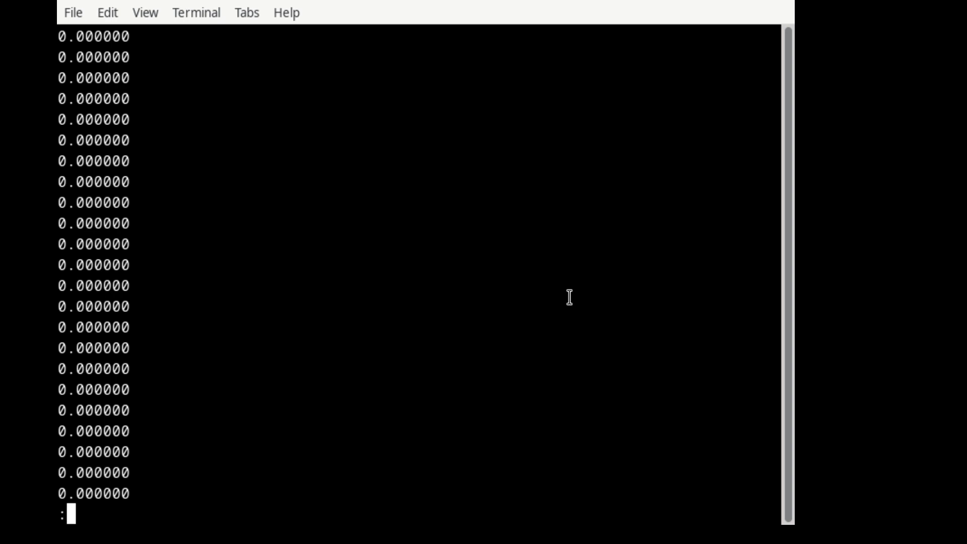
type("/1.")
key("Return")
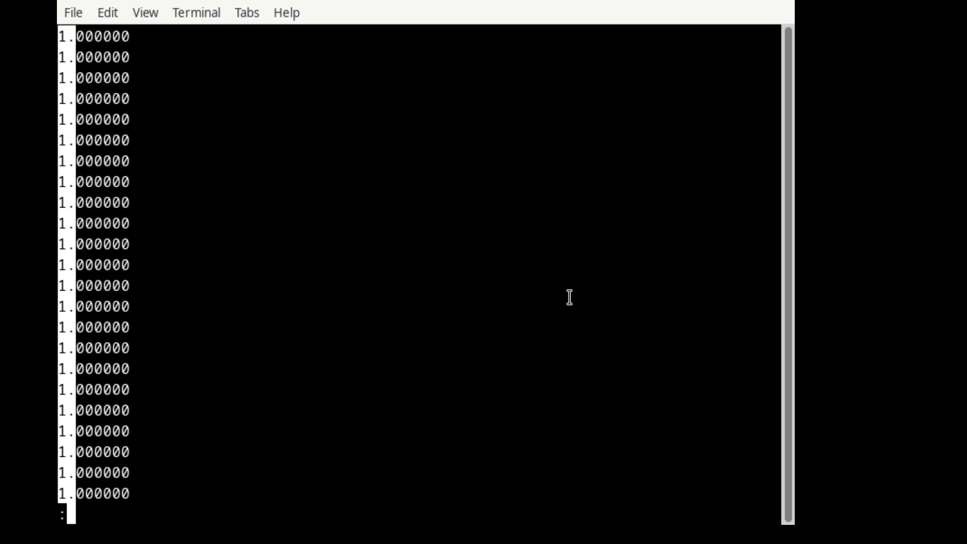
key("q")
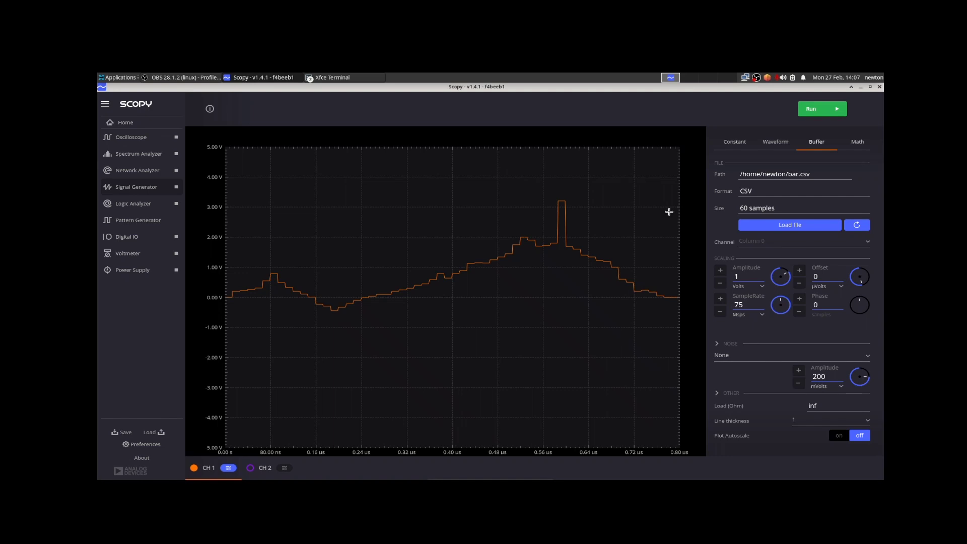
Load the 24750-sample foo.csv as the channel 1 buffer and show the Oscilloscope
left_click(745, 227)
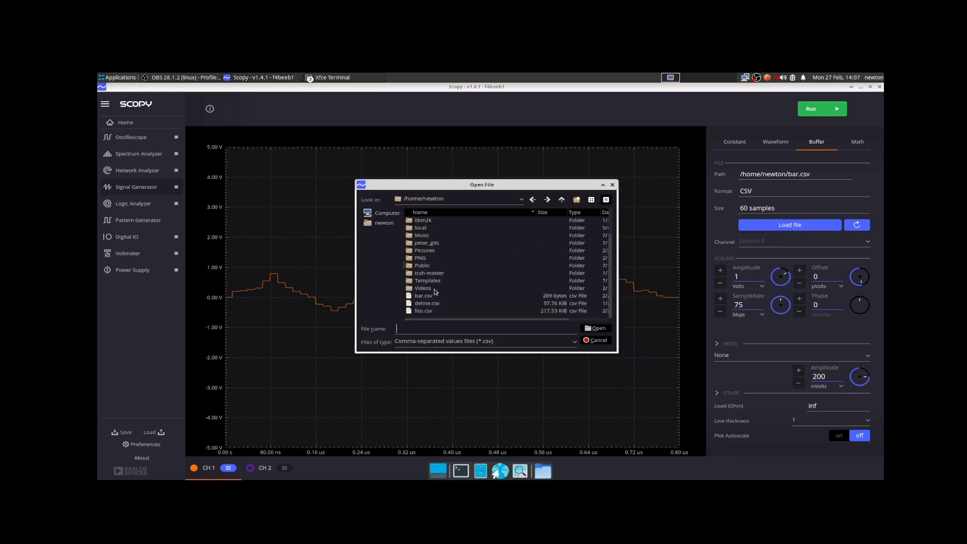
double_click(430, 312)
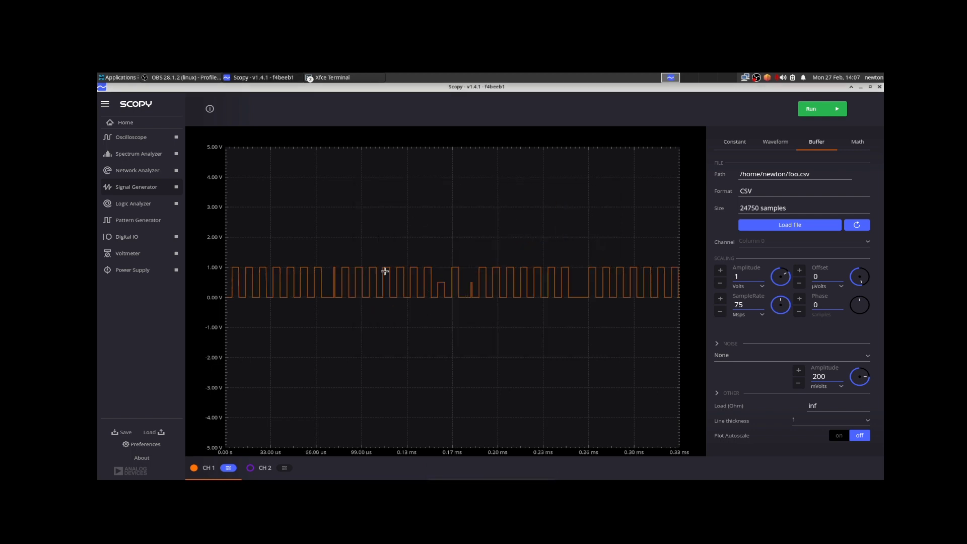
left_click(137, 138)
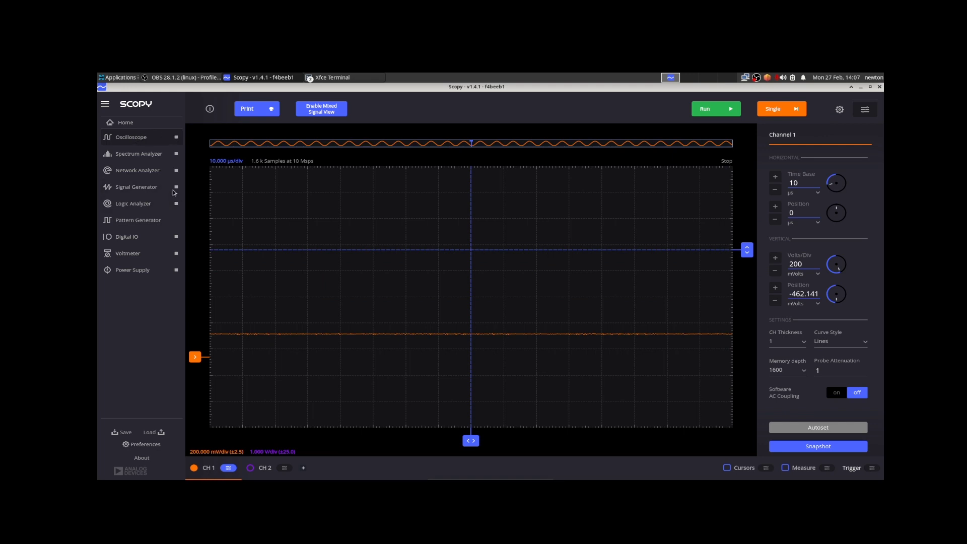
Capture foo.csv live with a lowered trigger level, take two single captures, then resume running
left_click(718, 109)
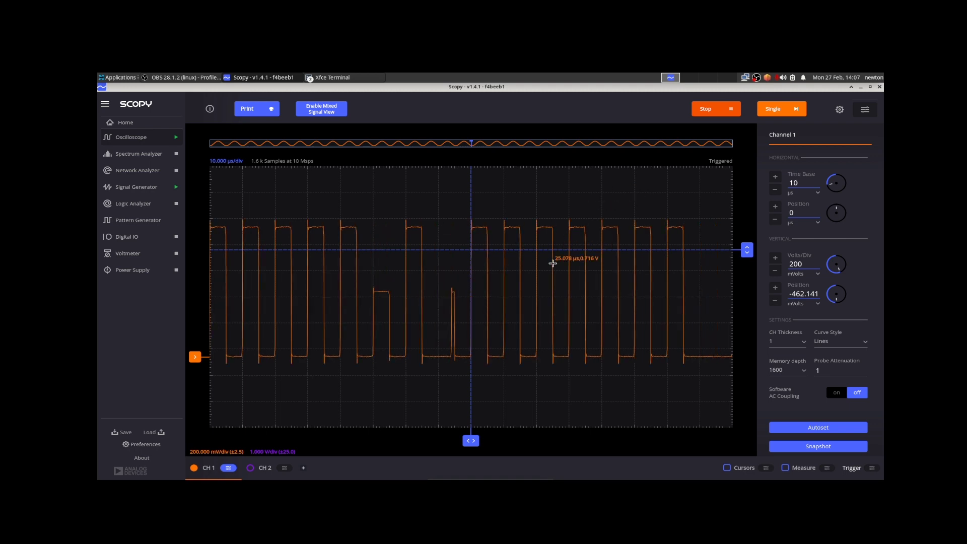
mouse_move(747, 250)
left_mouse_down()
mouse_move(748, 293)
mouse_move(747, 257)
left_mouse_up()
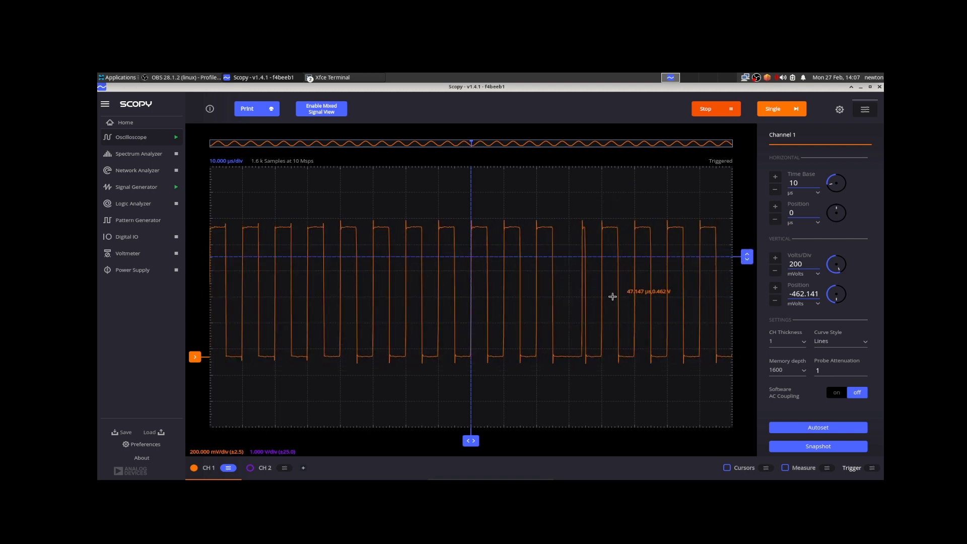
left_click(774, 109)
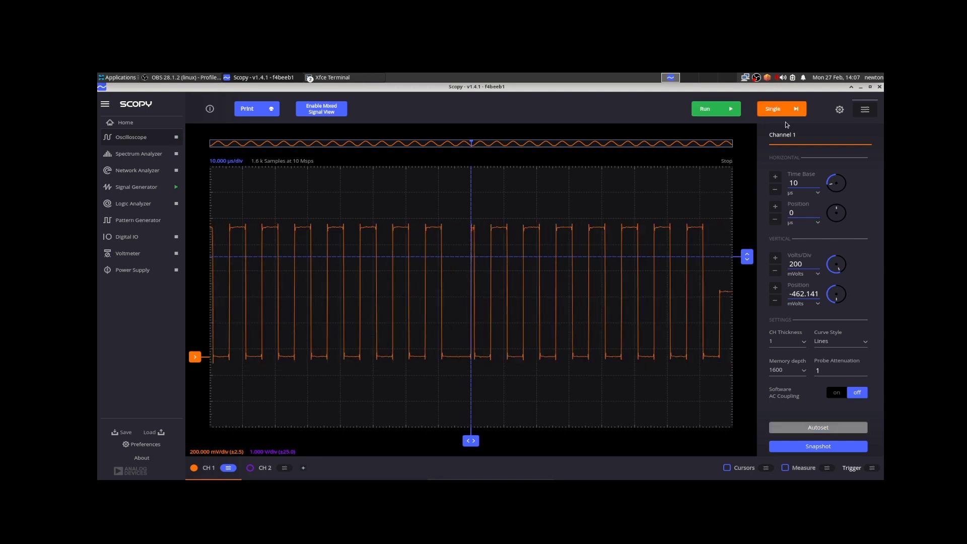
left_click(780, 109)
left_click(780, 110)
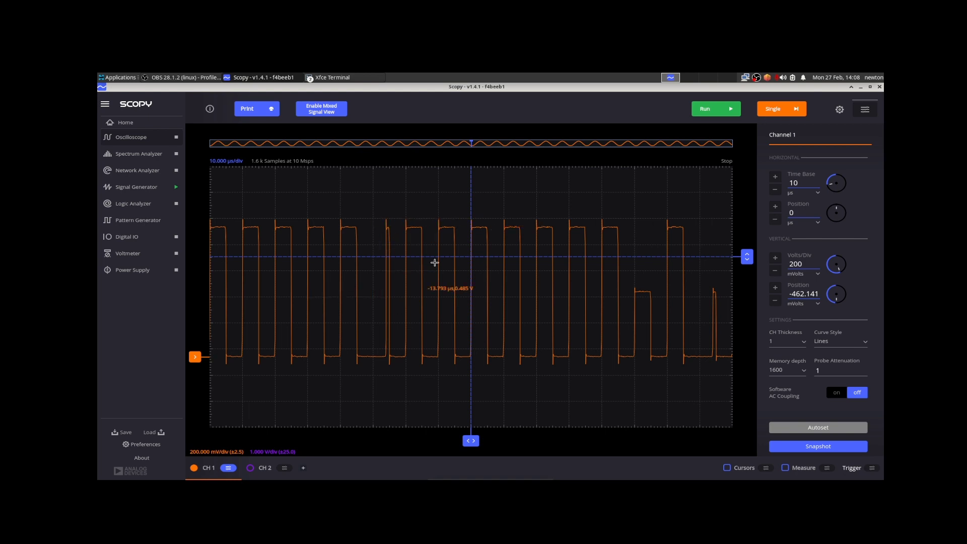
left_click(708, 111)
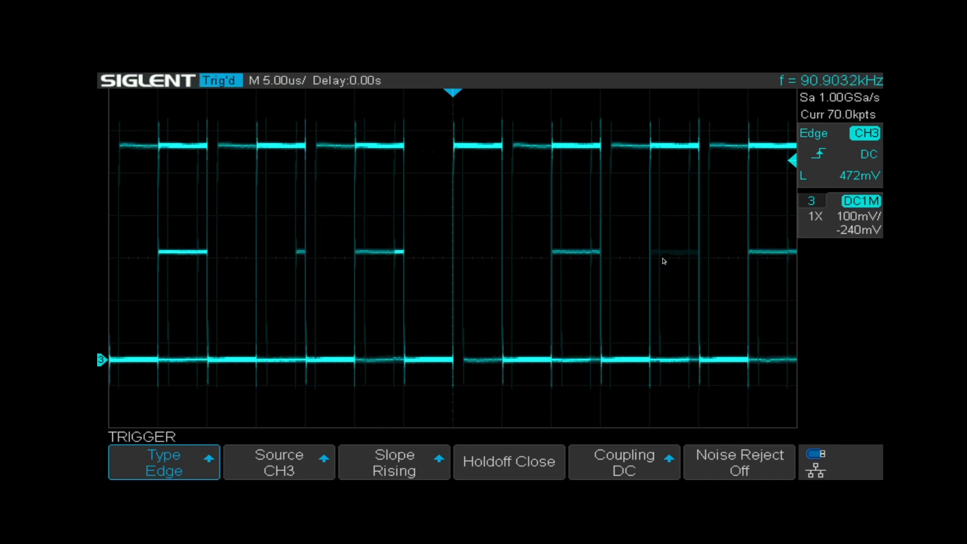
Turn the CH3 edge trigger level down from 472mV to 414mV
scroll(664, 261, "down", 5)
scroll(664, 261, "down", 3)
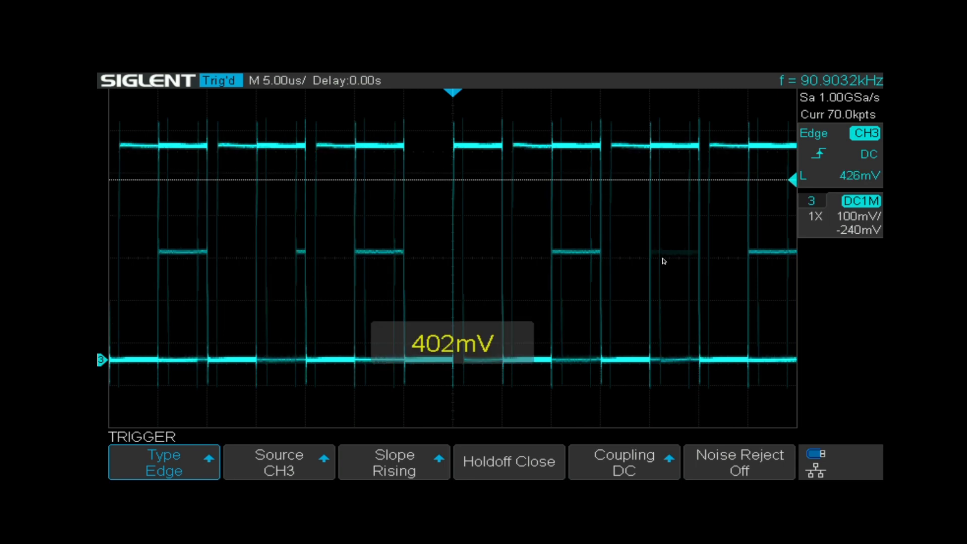
scroll(664, 261, "up", 2)
scroll(664, 260, "down", 1)
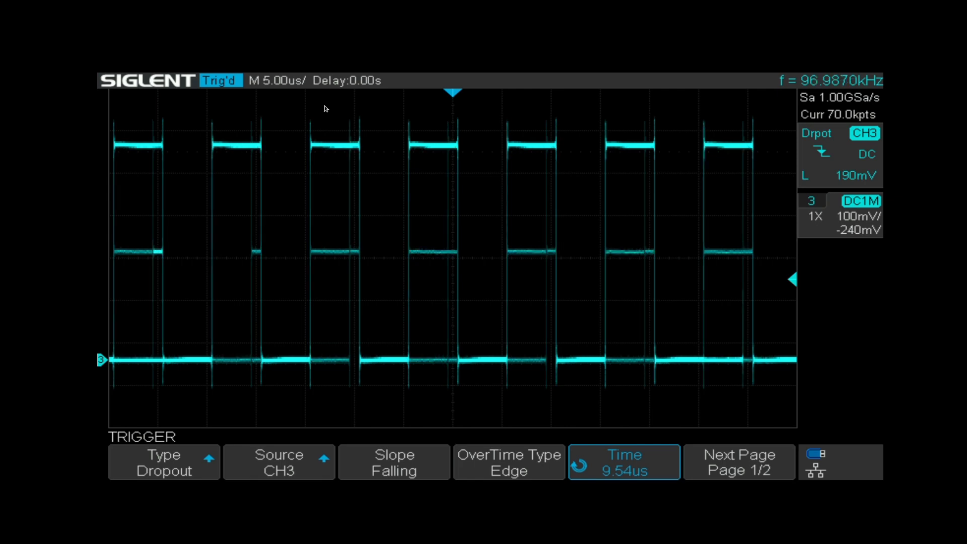
Raise the Dropout trigger Time from 9.75us to 10.3us
scroll(326, 109, "up", 9)
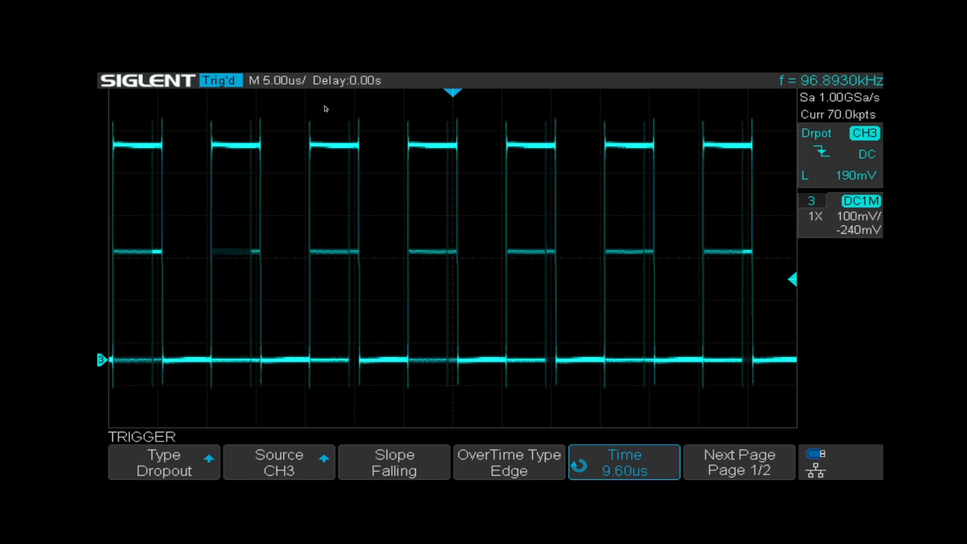
scroll(326, 109, "up", 12)
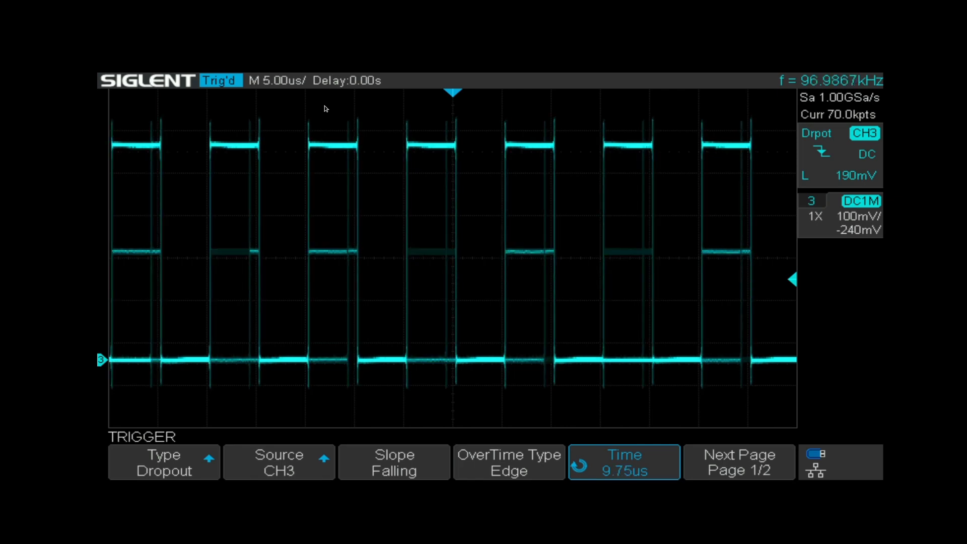
scroll(326, 109, "up", 20)
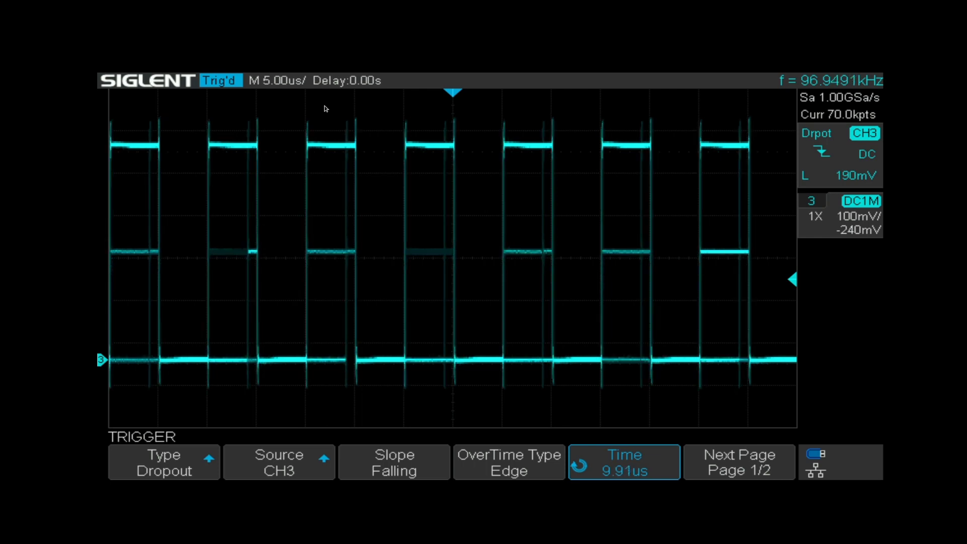
scroll(326, 109, "up", 1)
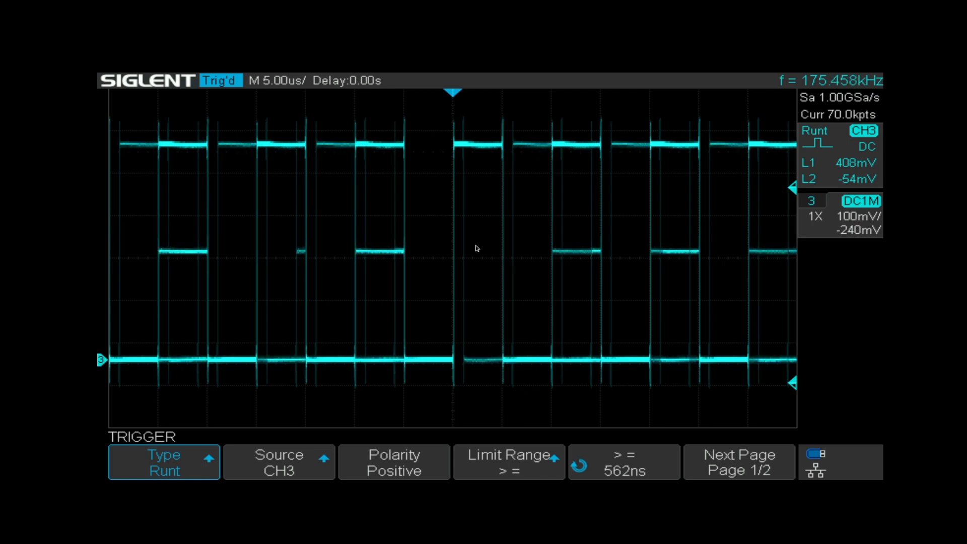
Set the Runt trigger's Limit Range to <=, giving ≤ 283ns
key("F4")
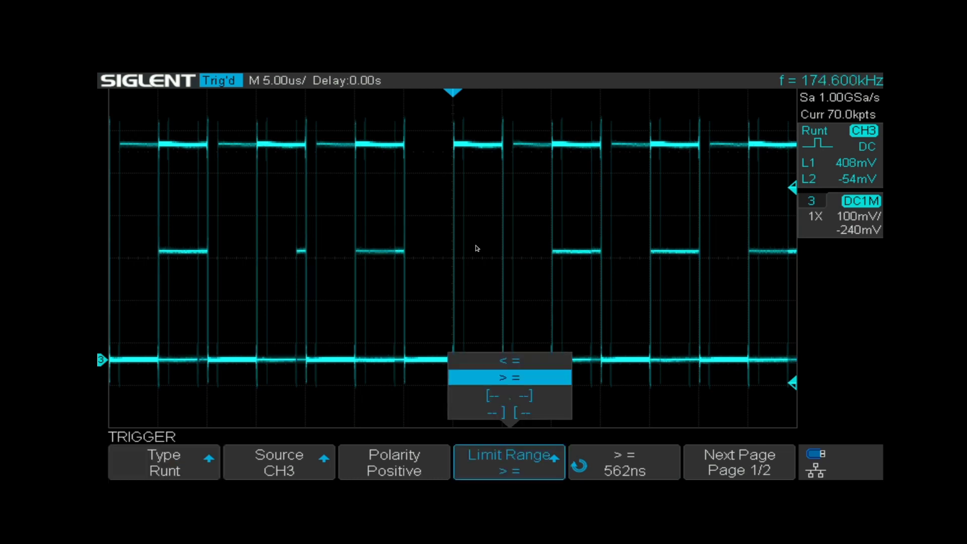
key("Up")
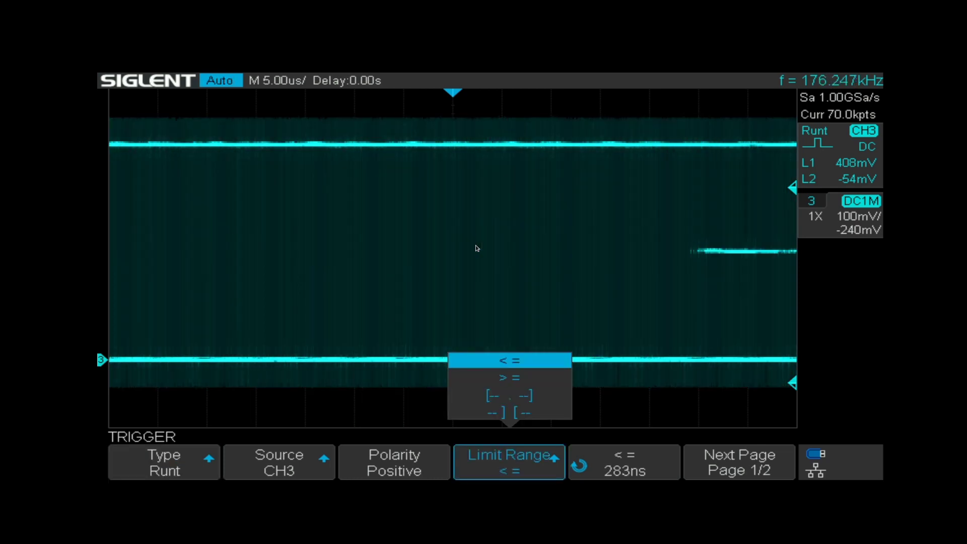
On trigger page 2/2, set the runt Lower threshold to 112mV and Upper to 402mV
key("F6")
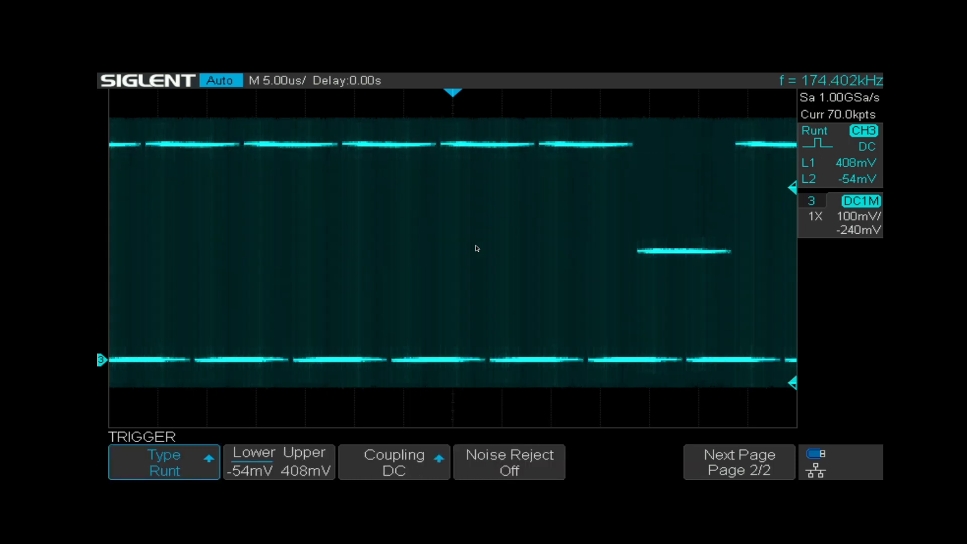
key("F2")
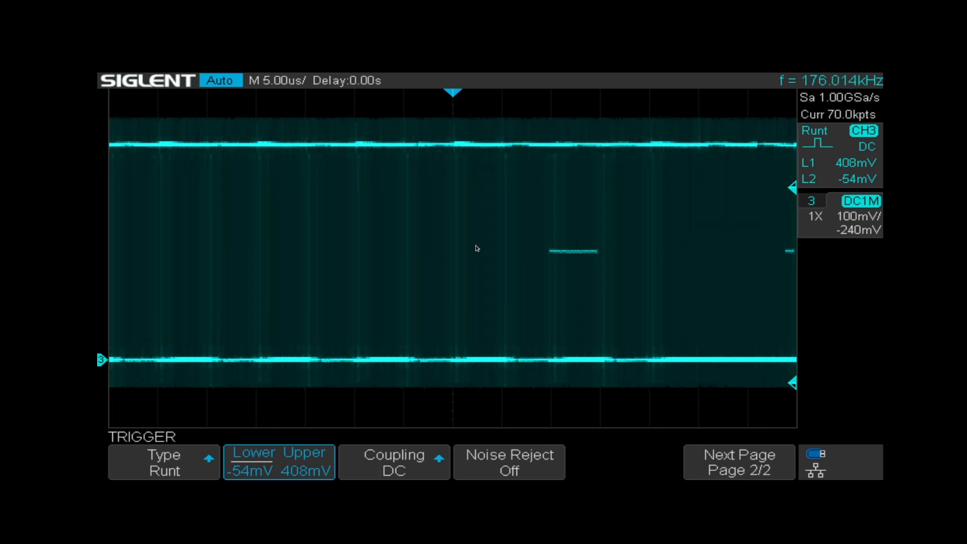
scroll(475, 244, "up", 9)
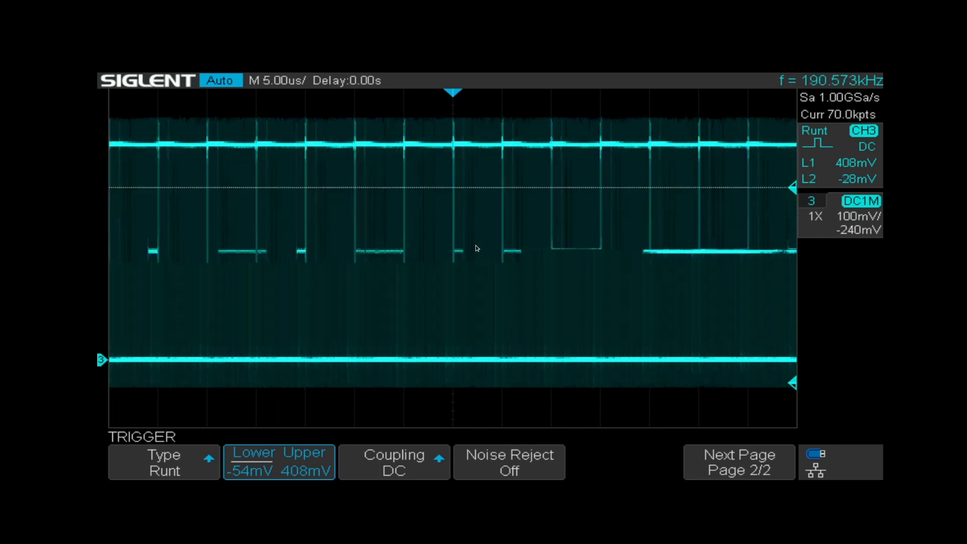
scroll(476, 245, "up", 20)
scroll(476, 245, "down", 10)
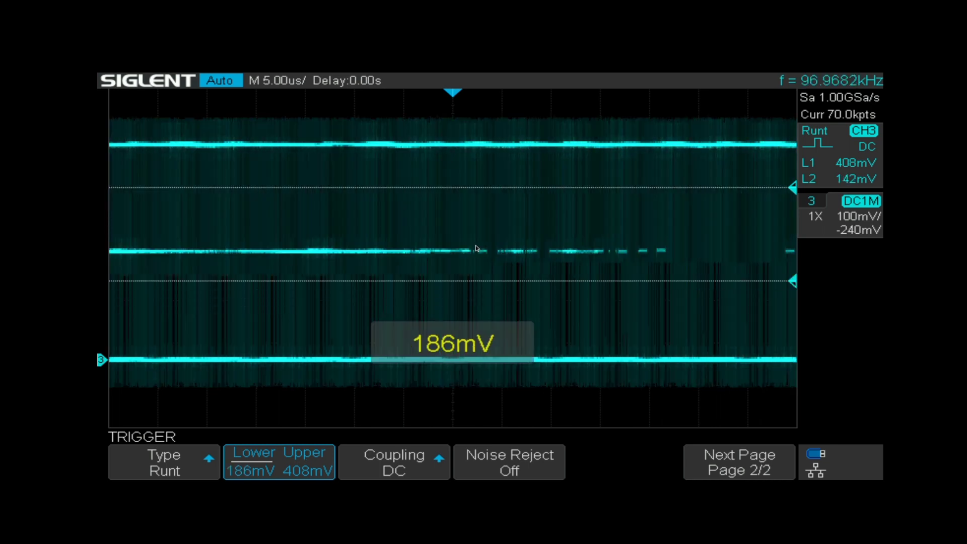
scroll(476, 245, "down", 5)
scroll(475, 245, "down", 3)
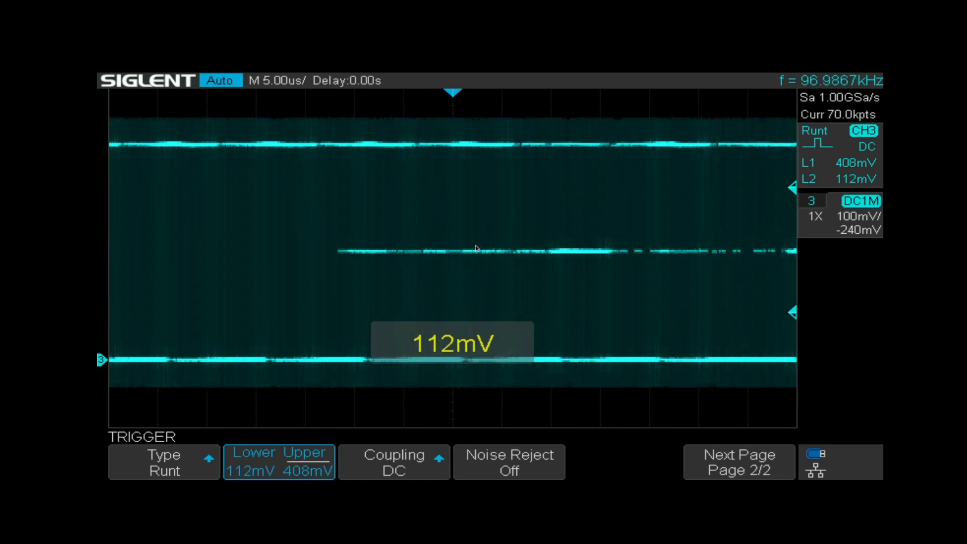
scroll(475, 244, "down", 1)
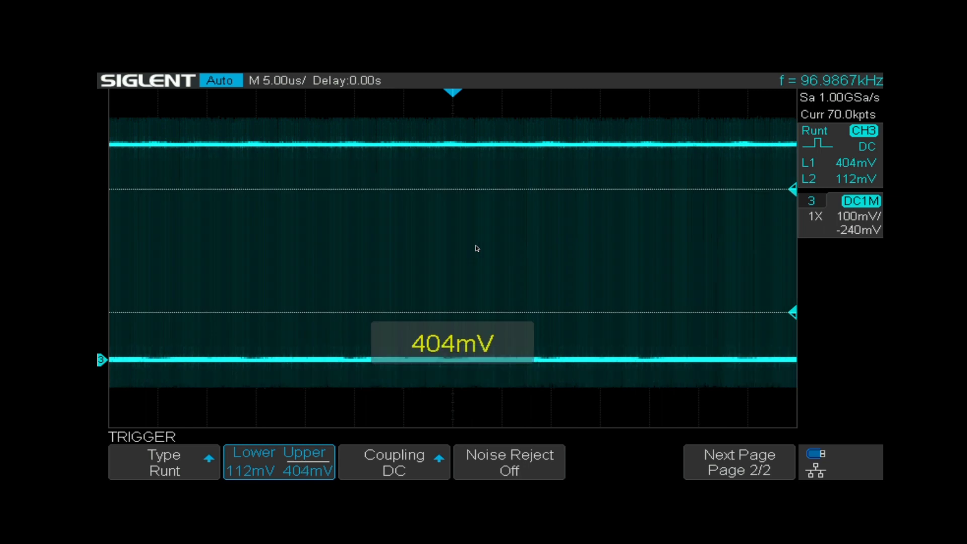
scroll(476, 244, "down", 1)
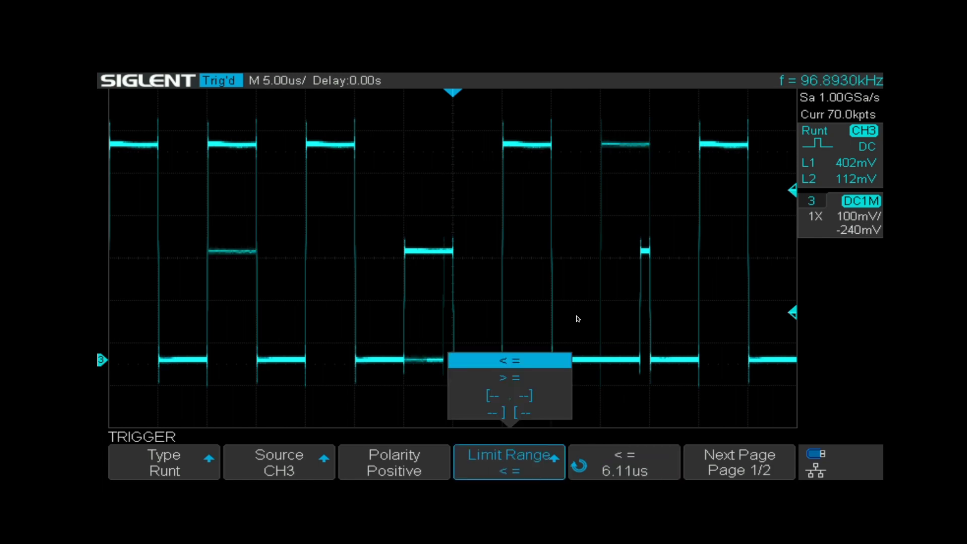
Switch the runt limit to >= and raise the minimum width from 562ns to 2.17us
key("Down")
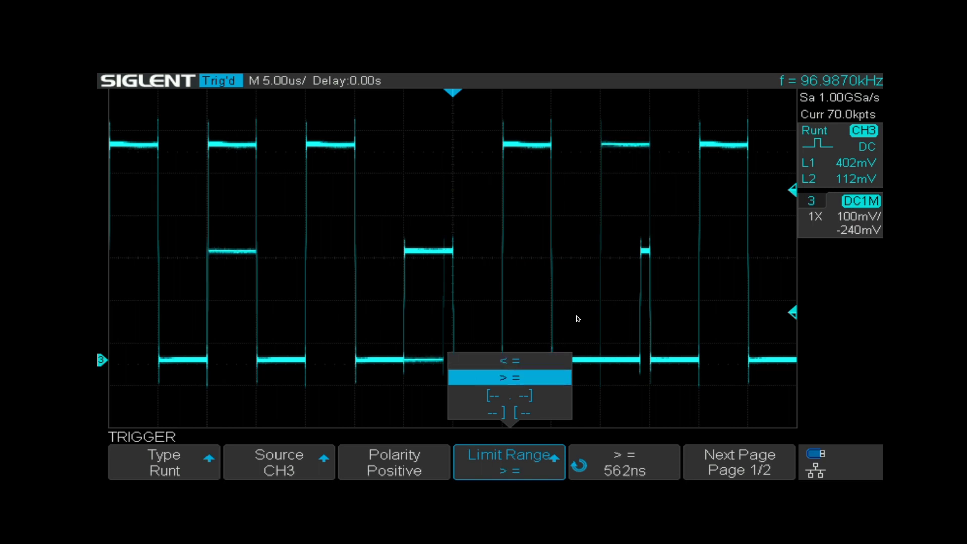
key("Return")
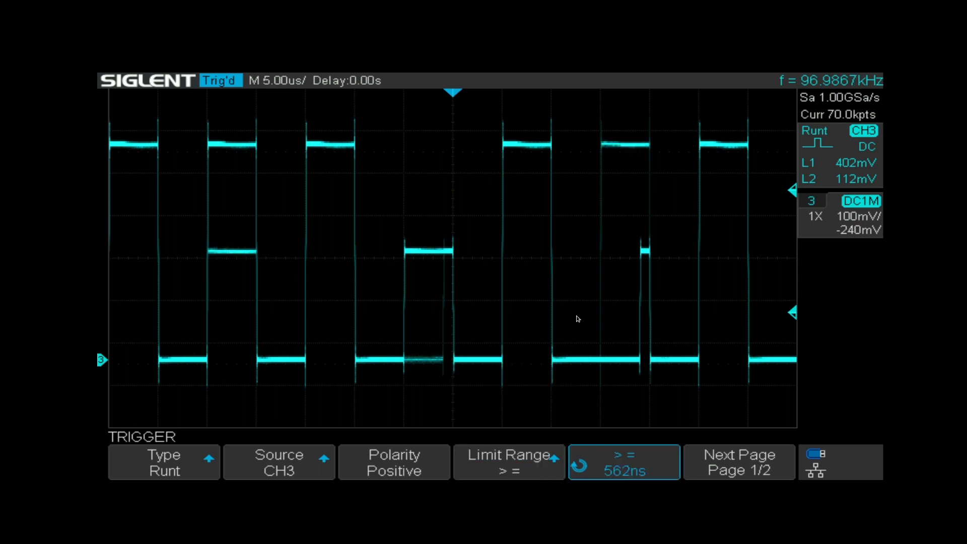
key("Up")
key("Up")
key("Up")
key("Up")
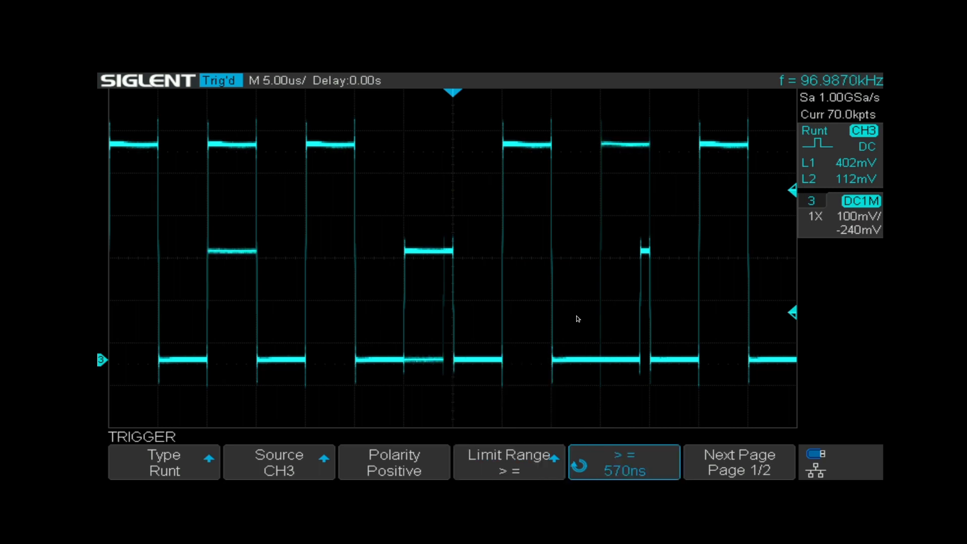
key("Up")
key("Up")
key("Up")
key("Up")
key("Up")
key("Up")
key("Up")
key("Up")
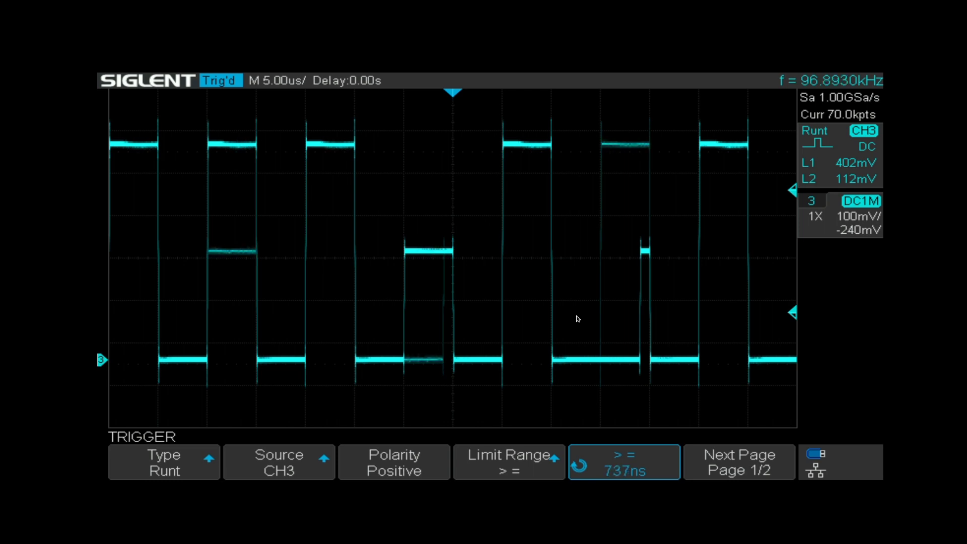
key("Up")
key("Up")
key("Up")
key("Up")
key("Up")
key("Up")
key("Up")
key("Up")
key("Up")
key("Up")
key("Up")
key("Up")
key("Up")
key("Up")
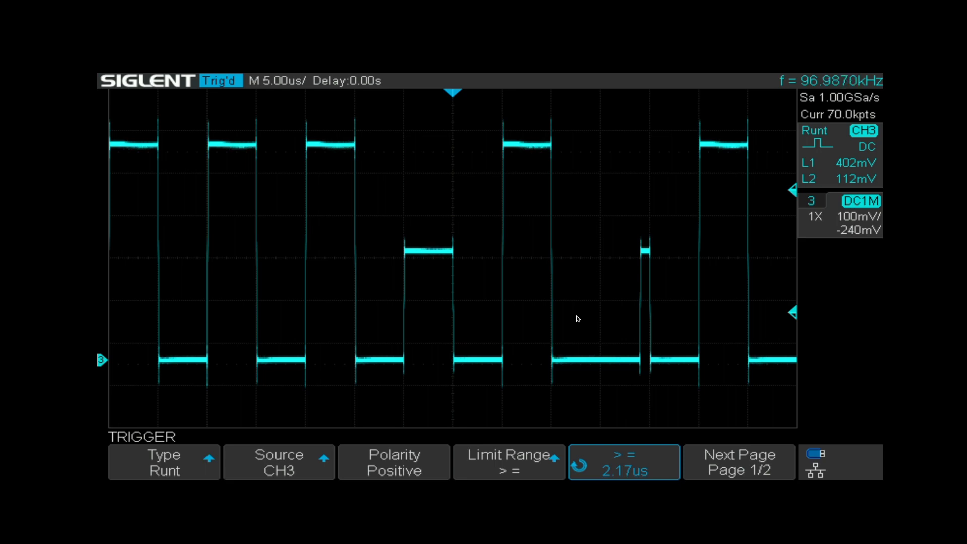
Sweep the runt trigger's ≥ minimum width from 6.50us down to 953ns, settling at 1.53us
scroll(578, 319, "up", 10)
scroll(577, 317, "up", 5)
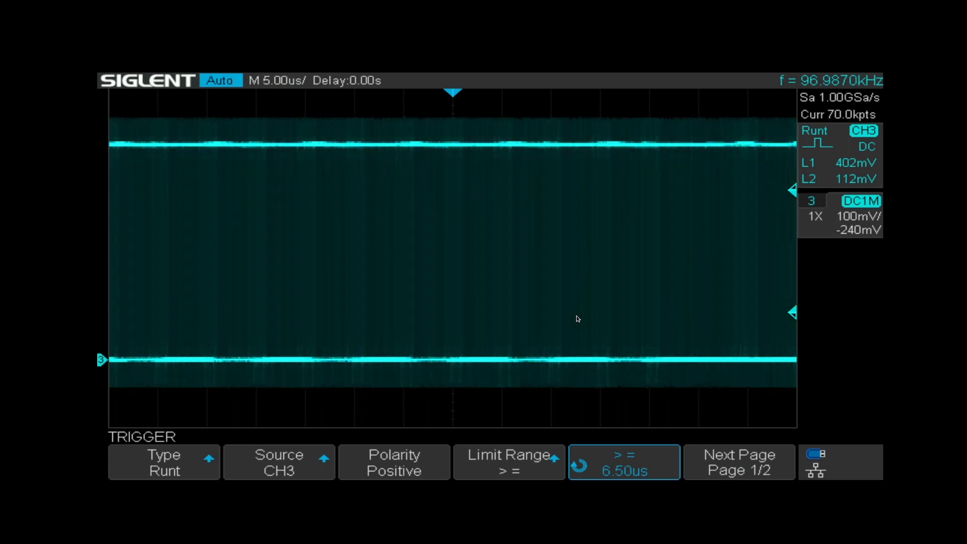
scroll(578, 319, "down", 10)
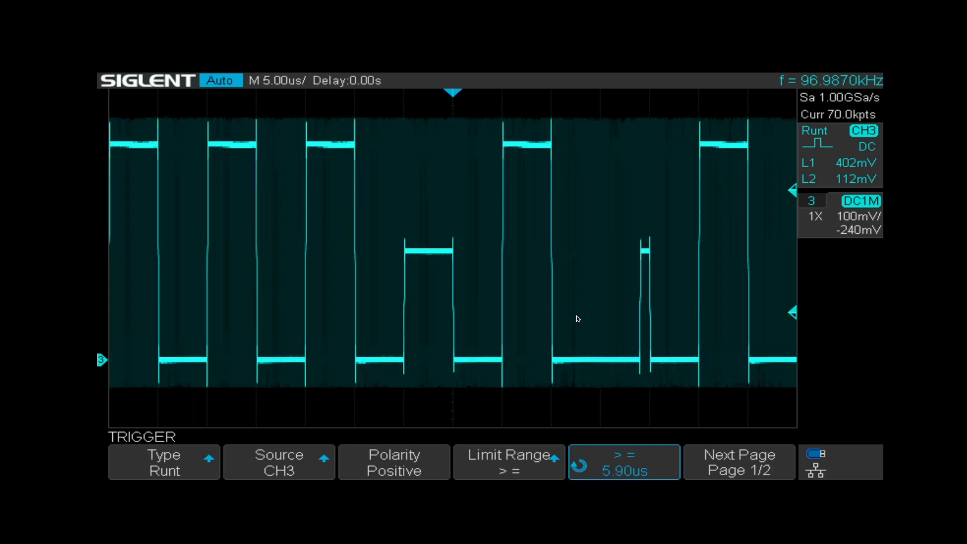
scroll(577, 319, "down", 10)
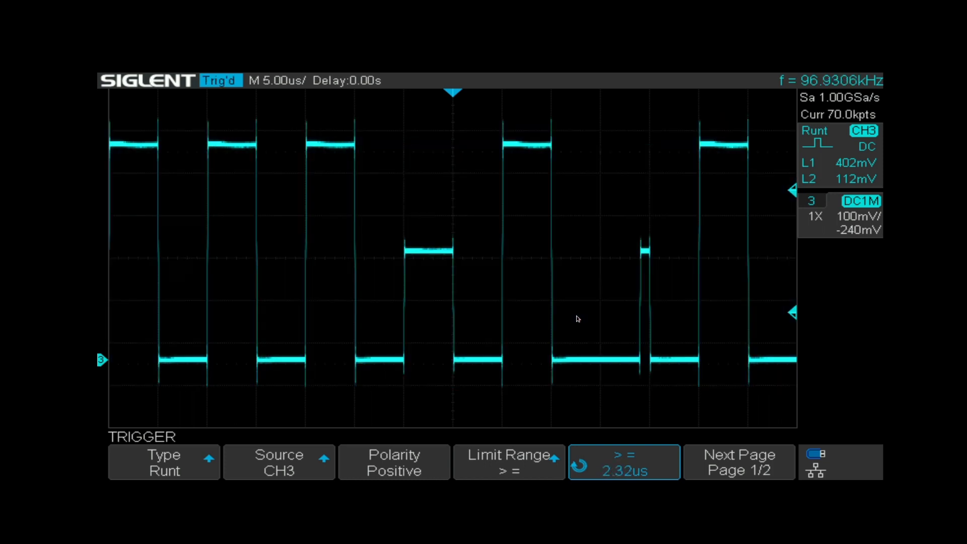
scroll(578, 319, "down", 3)
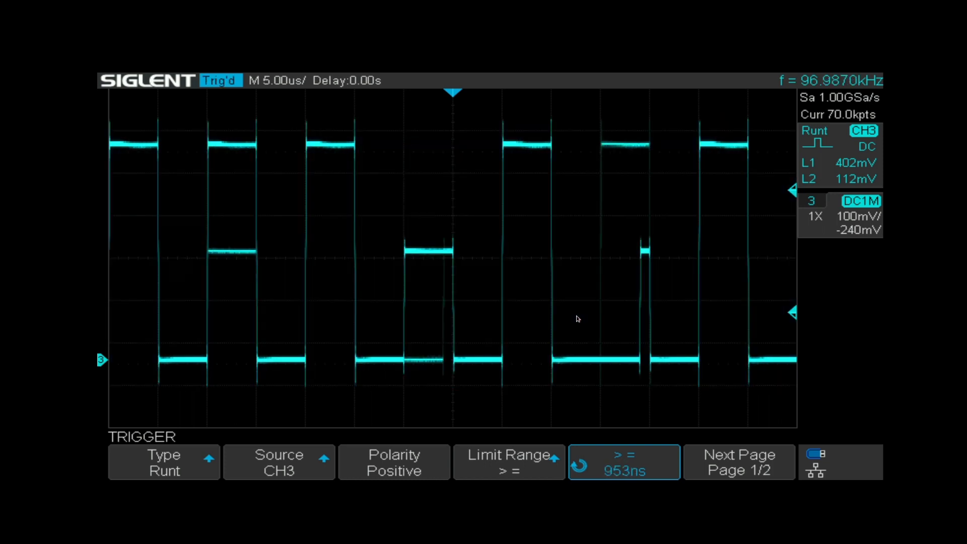
scroll(578, 318, "up", 1)
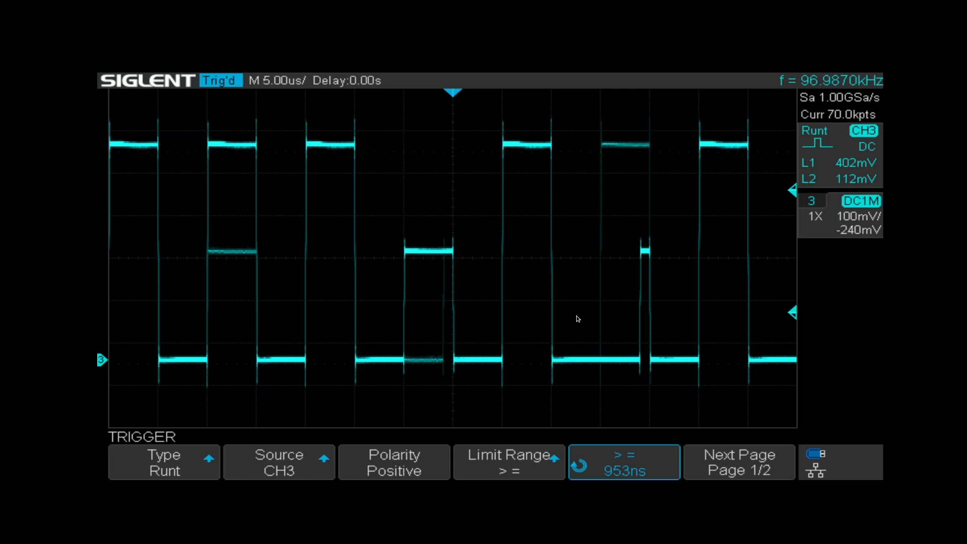
scroll(578, 319, "up", 6)
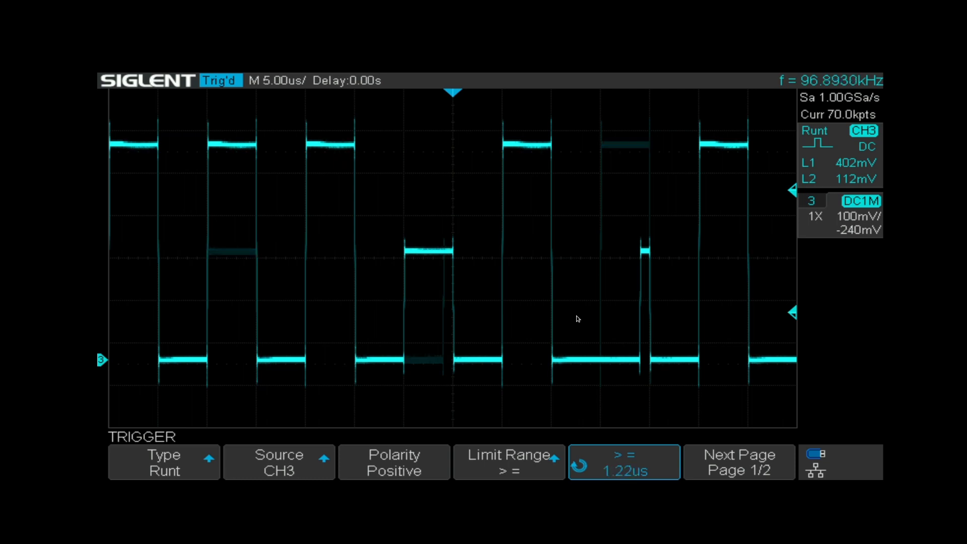